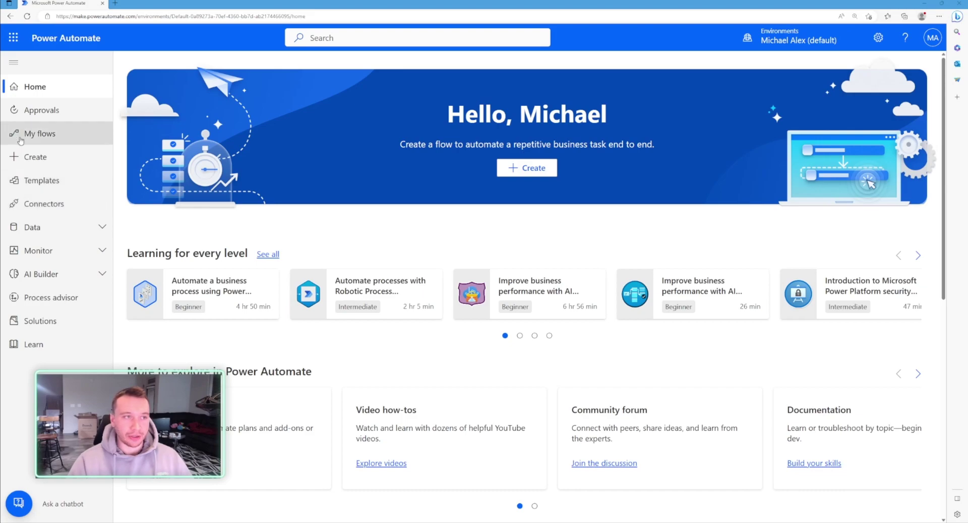
- Browse the flow template gallery to examine the available automated, scheduled and instant templates
left_click(88, 187)
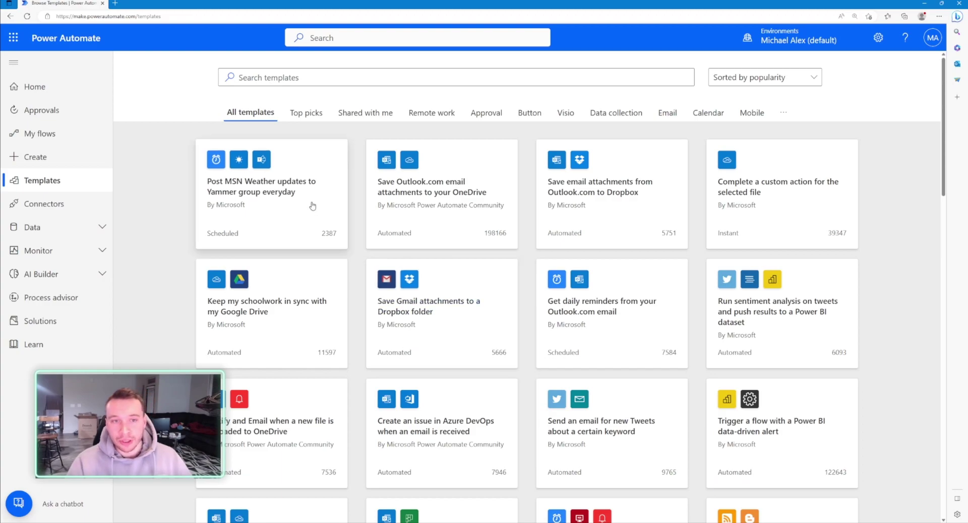
scroll(322, 204, "down", 5)
scroll(349, 220, "down", 1)
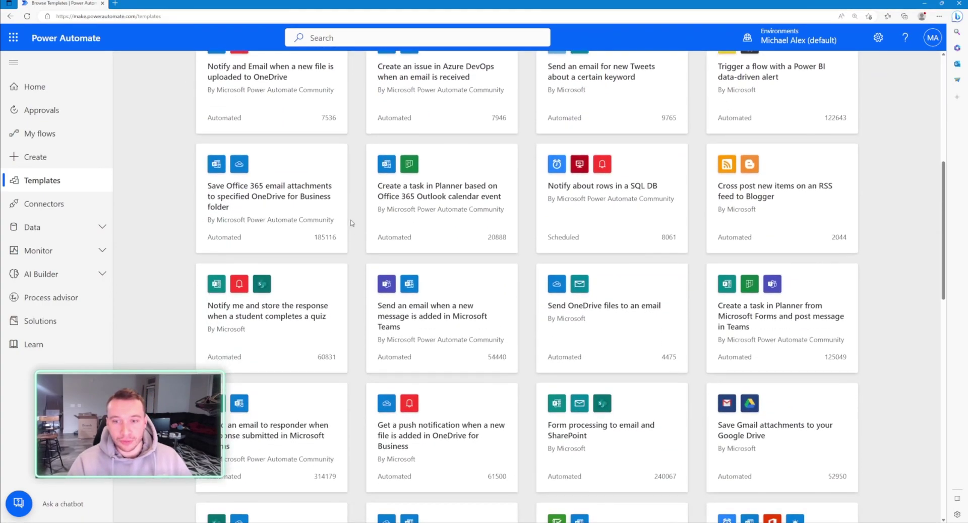
scroll(567, 311, "down", 1)
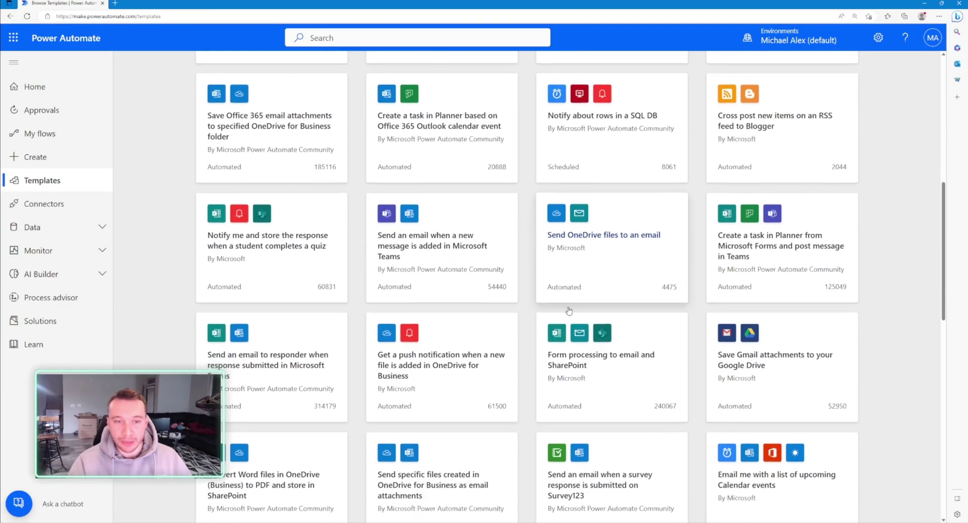
scroll(406, 303, "down", 1)
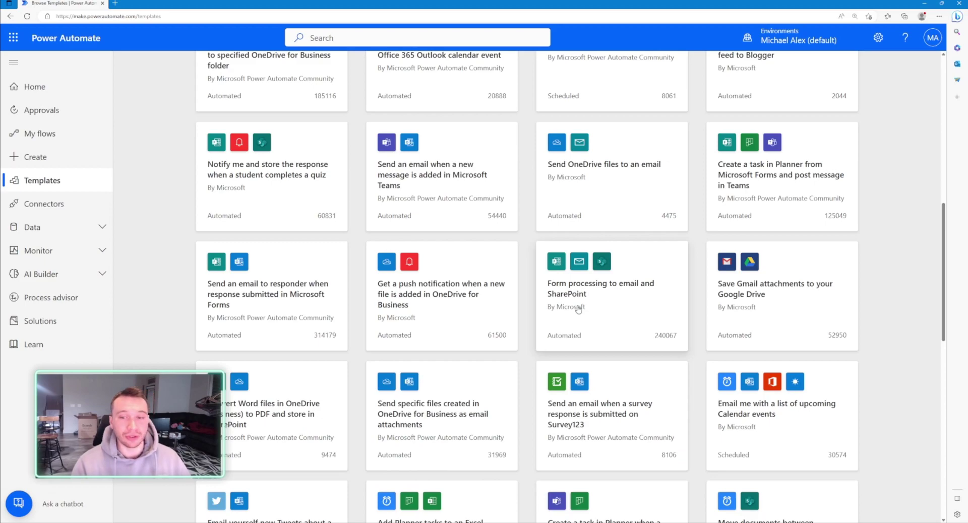
scroll(578, 310, "down", 10)
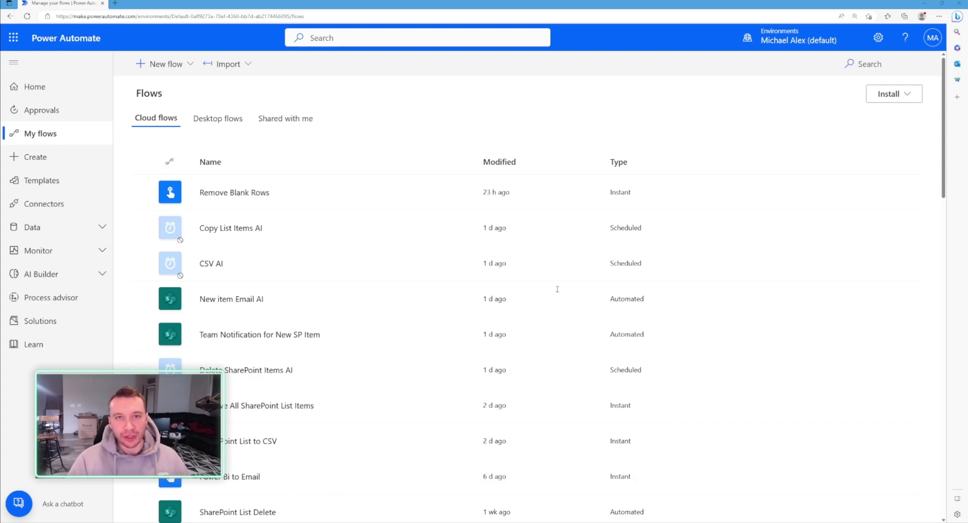
- Share the Remove Blank Rows flow by adding a colleague as a co-owner, accepting the connections it uses
left_click(201, 196)
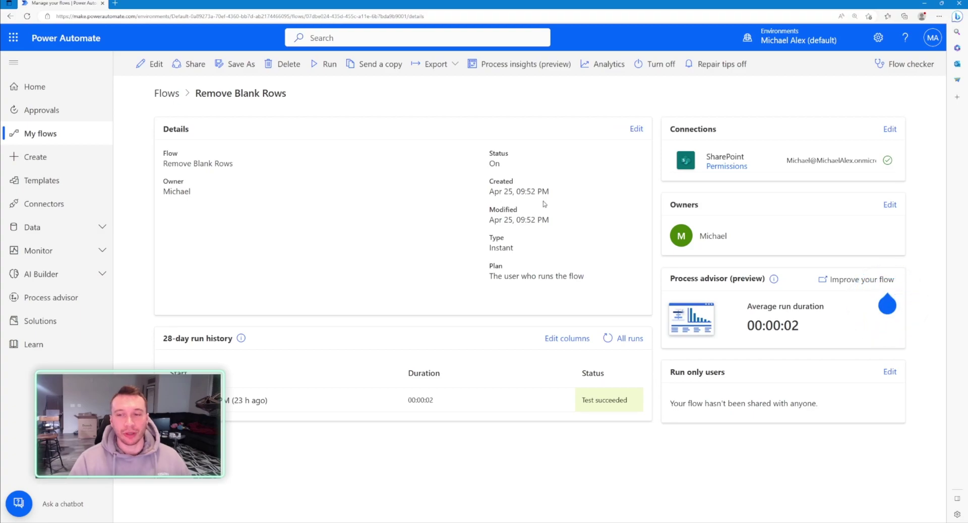
left_click(890, 205)
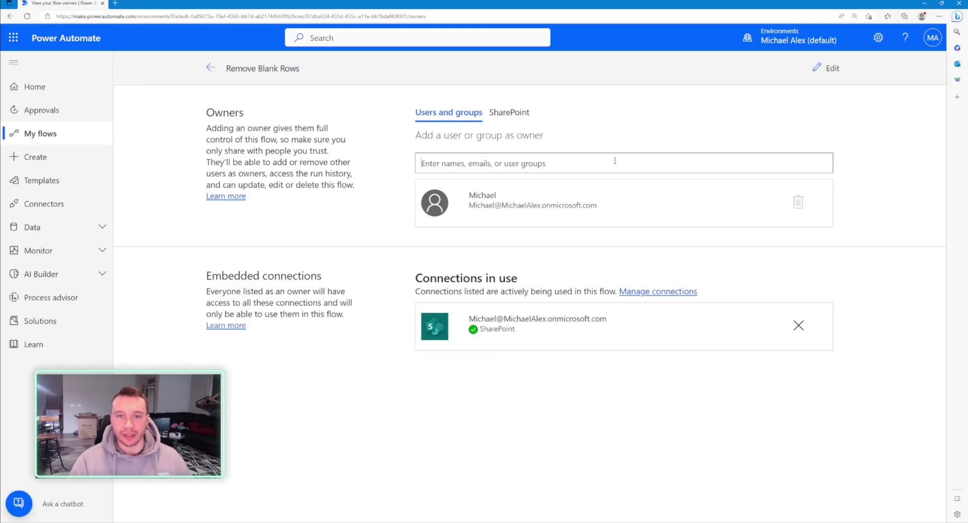
left_click(615, 161)
type("bob")
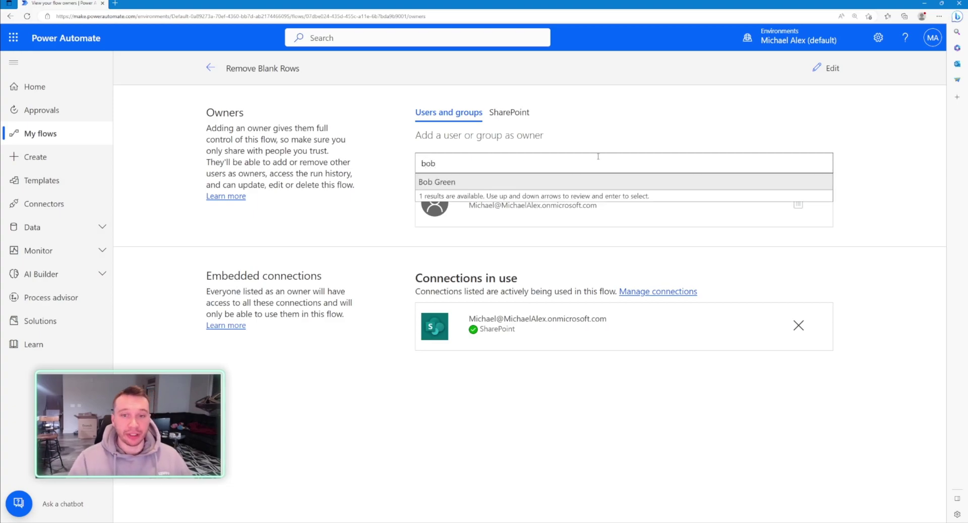
left_click(527, 180)
left_click(560, 345)
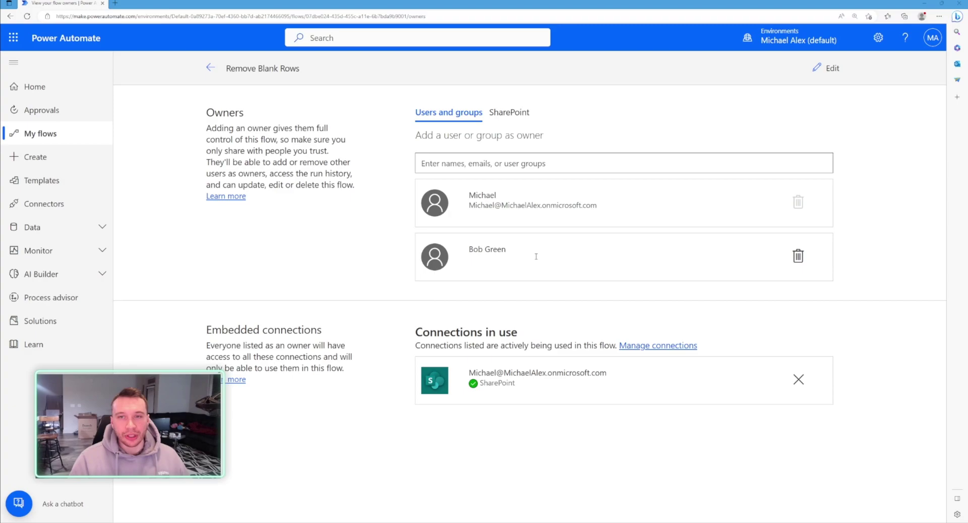
- Start a flow from the Forward emails to a channel template among the top picks, accepting its Teams and Outlook connections
left_click(42, 180)
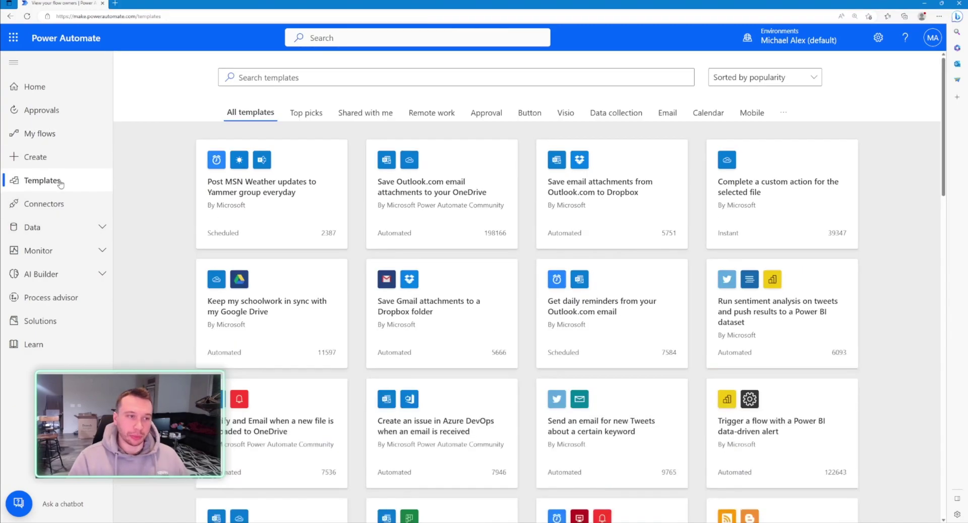
left_click(308, 112)
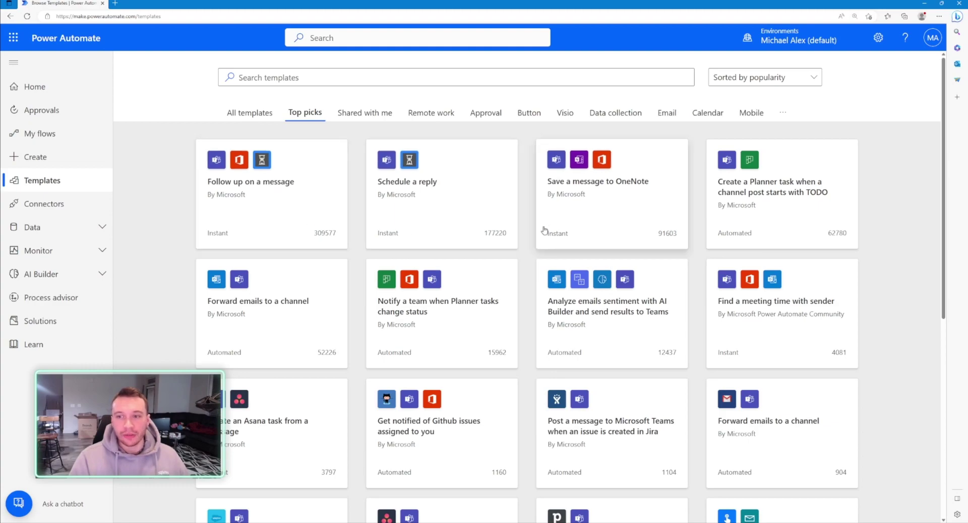
left_click(281, 313)
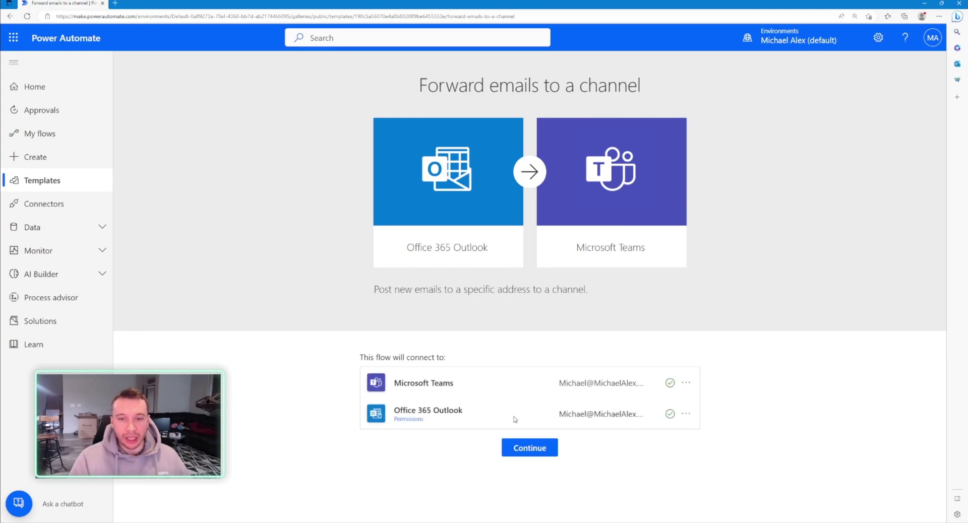
left_click(528, 448)
- Set the template's destination to the Basketball Team team and its General channel
scroll(521, 453, "down", 1)
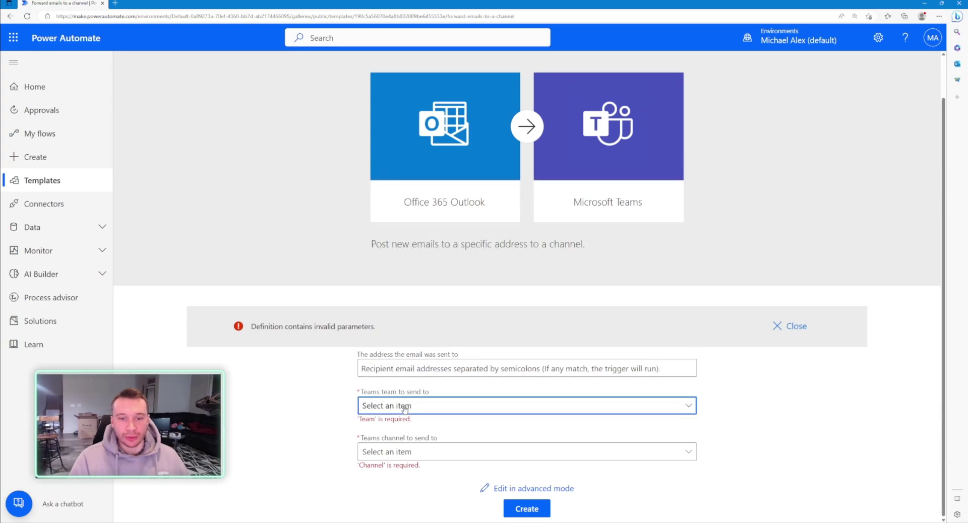
left_click(404, 410)
left_click(454, 237)
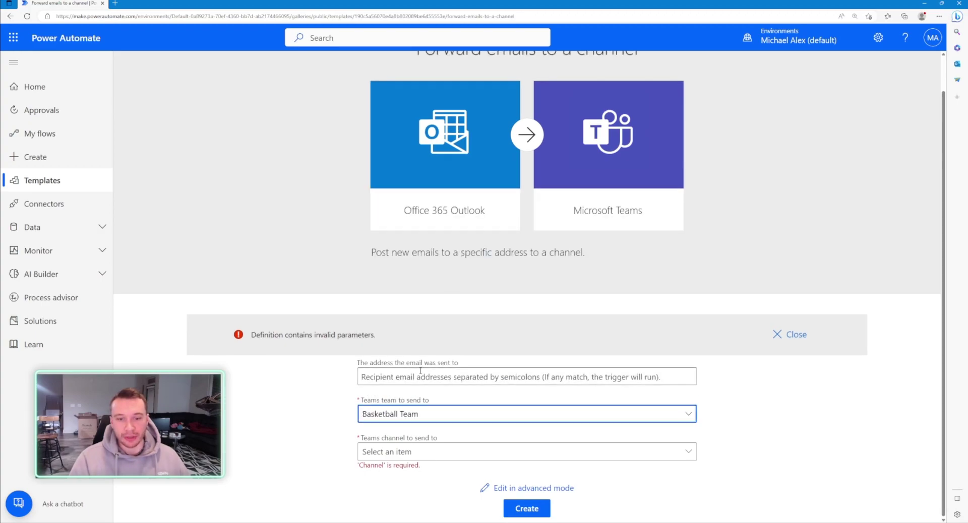
left_click(428, 456)
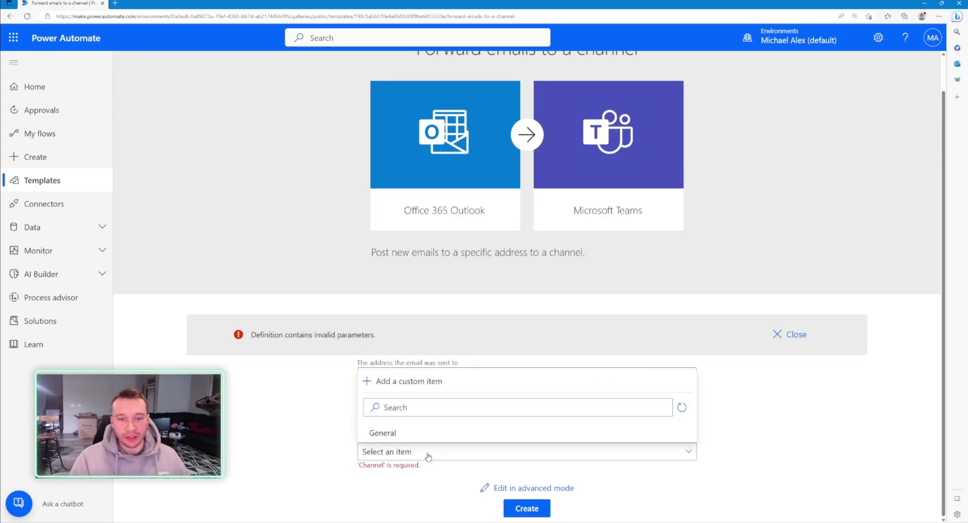
left_click(426, 451)
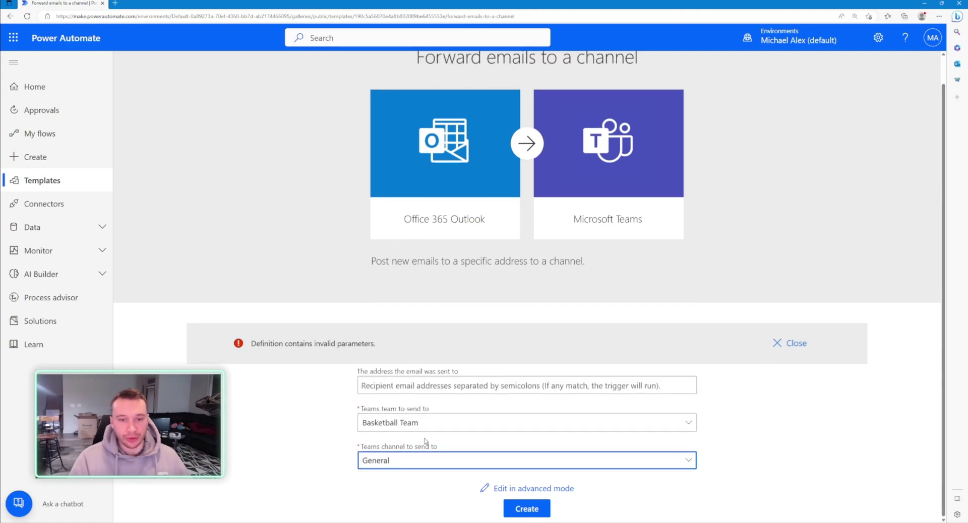
- Enter the account owner as the address the email was sent to and create the flow
left_click(379, 380)
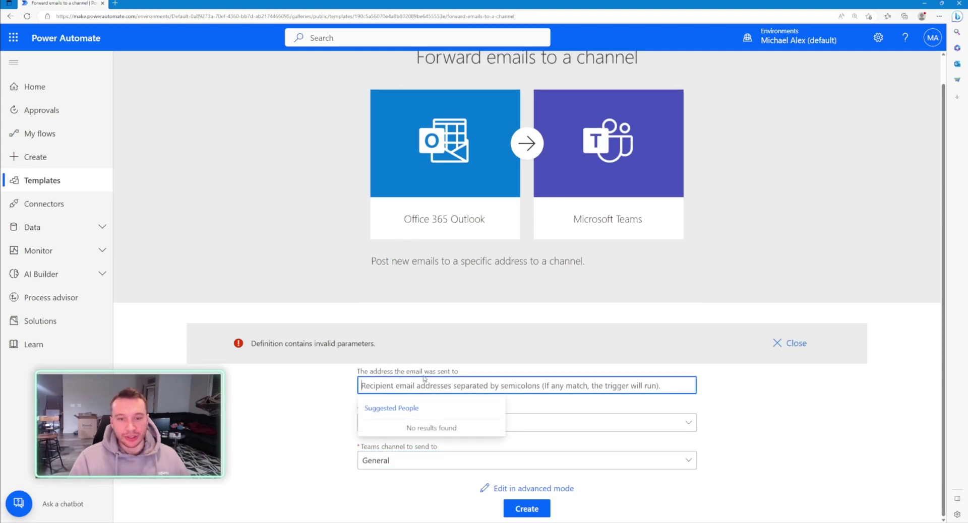
type("michale")
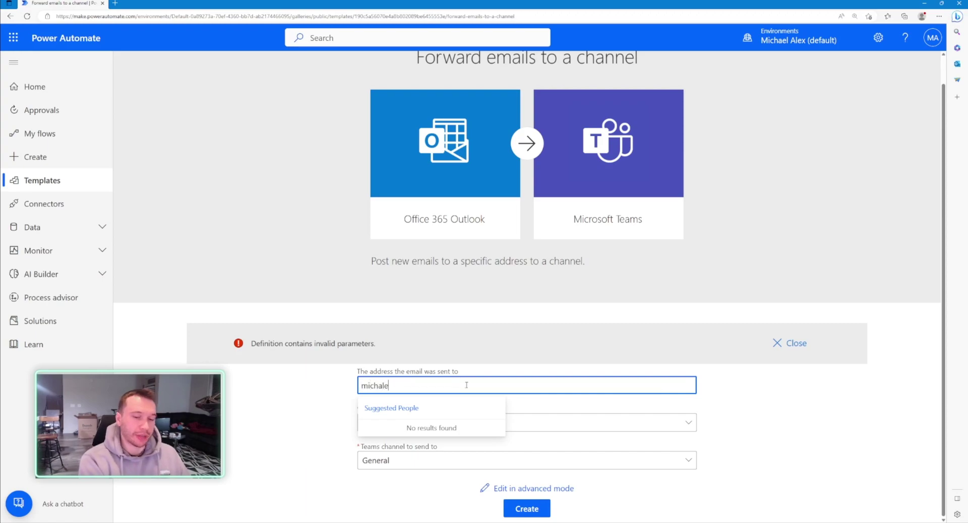
key("ctrl+a")
type("michael")
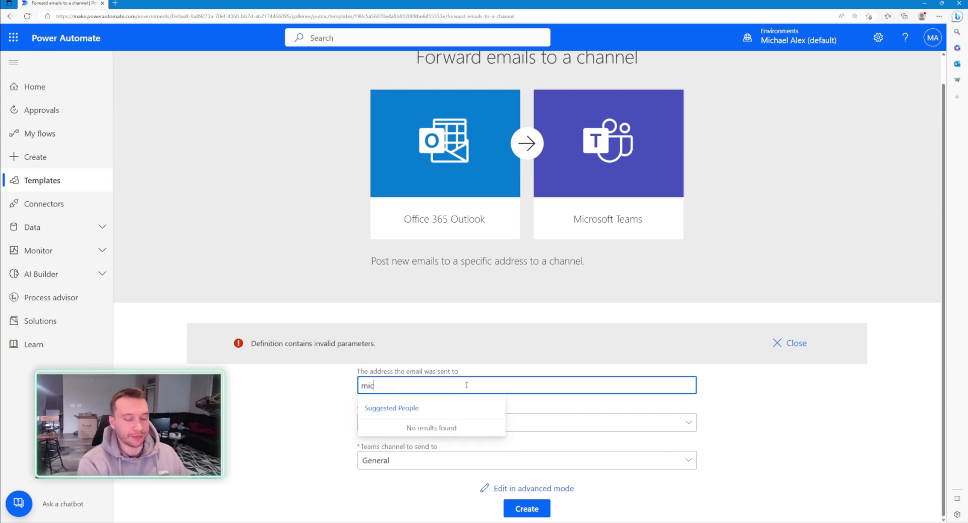
left_click(399, 433)
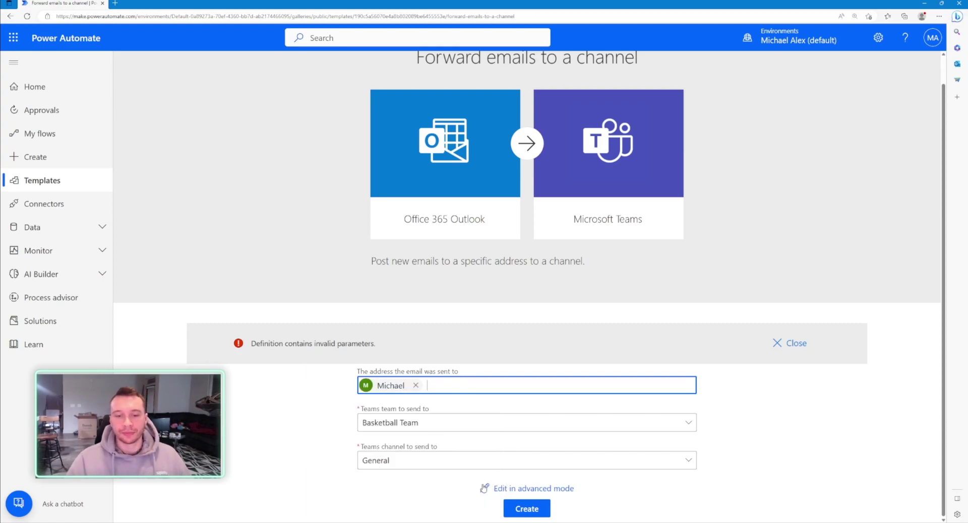
left_click(517, 510)
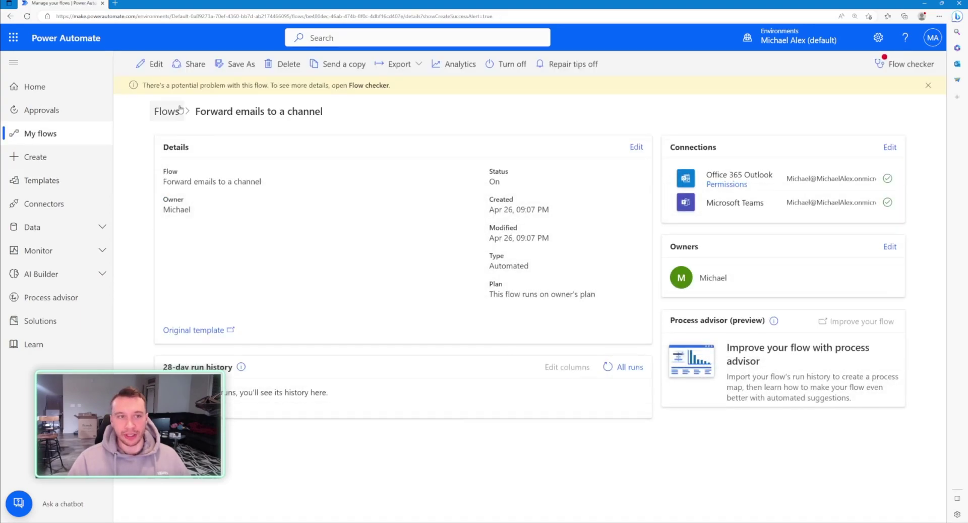
- Examine the new flow's email trigger with its advanced options and the settings of the Post adaptive card to channel action
left_click(155, 65)
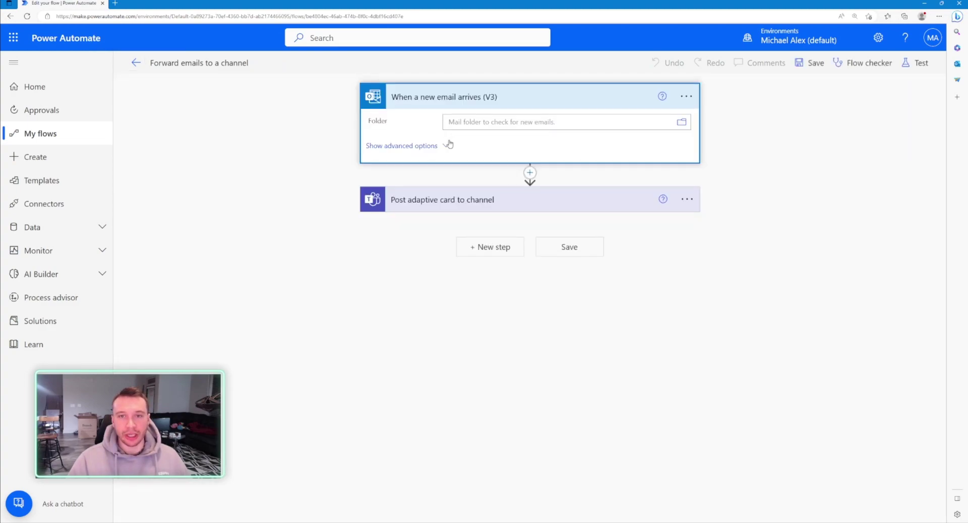
left_click(432, 148)
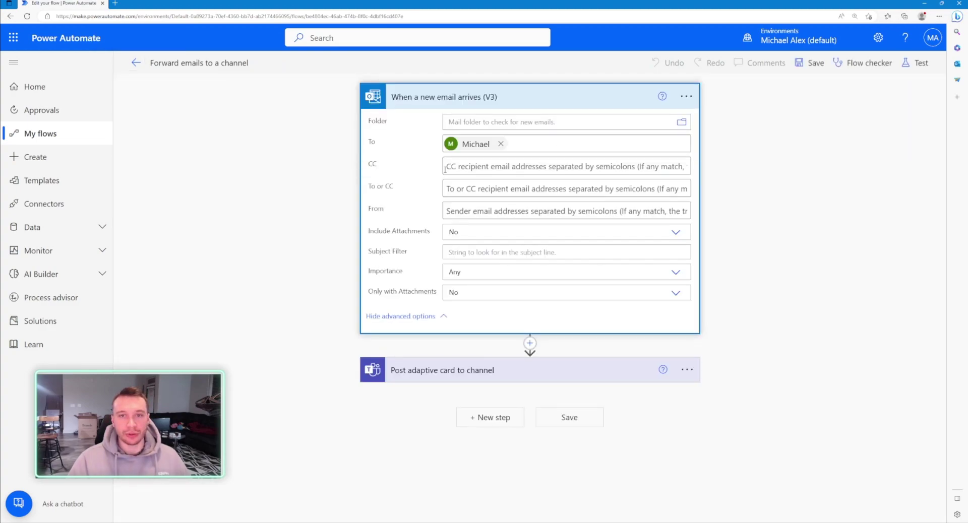
left_click(441, 364)
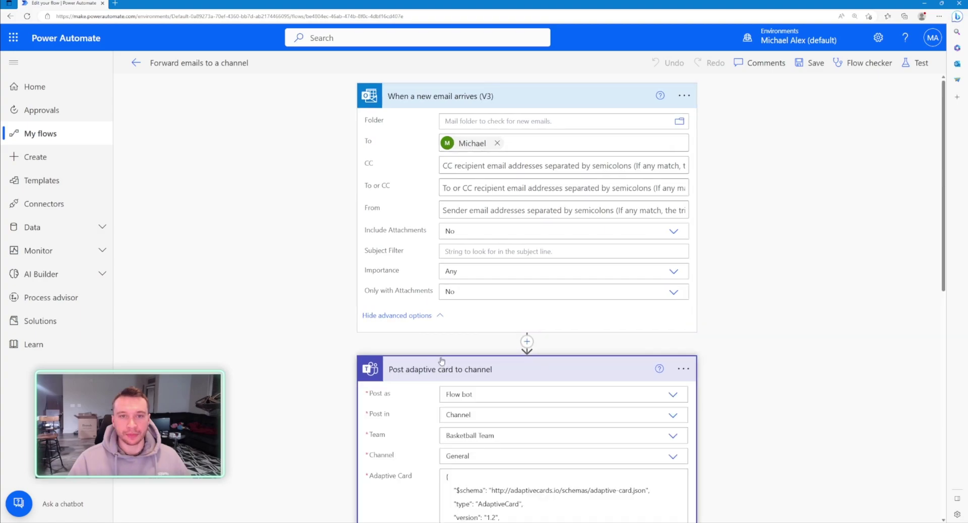
left_click(431, 90)
scroll(519, 151, "down", 2)
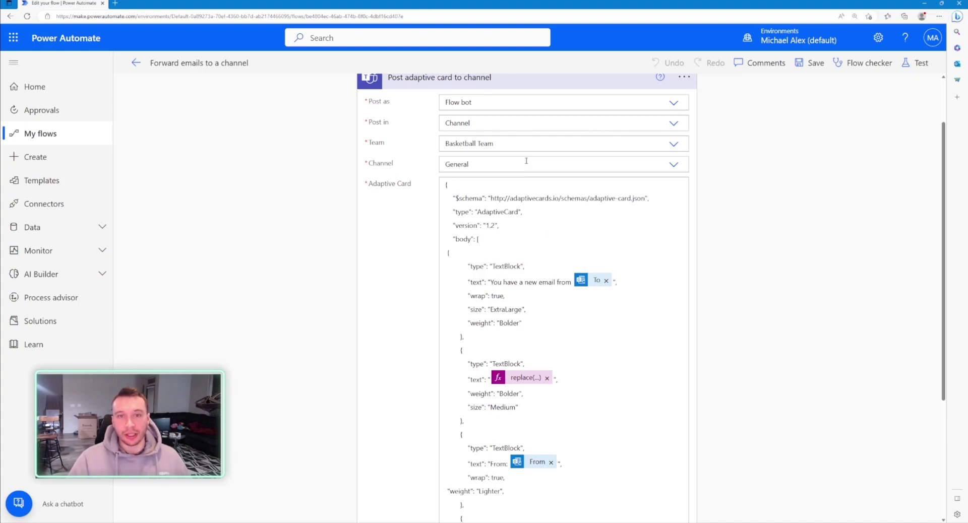
left_click(136, 63)
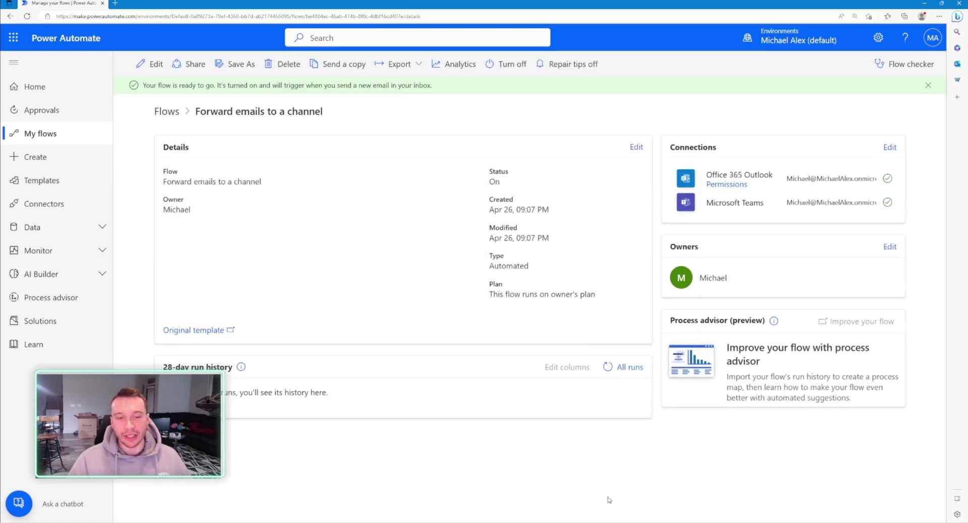
- Duplicate the Post adaptive card to channel action by copying it to the clipboard and adding it as a new step below the original
left_click(151, 64)
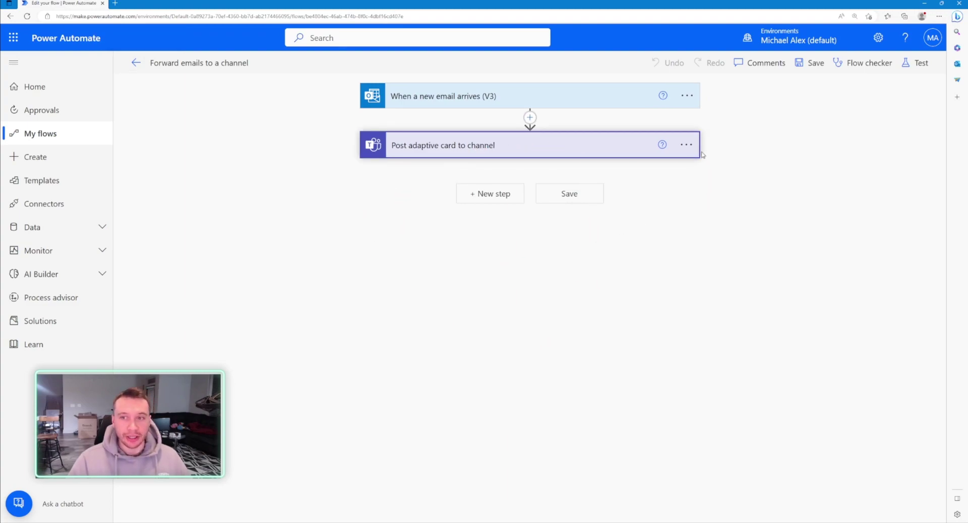
left_click(687, 145)
left_click(720, 146)
left_click(494, 196)
left_click(588, 248)
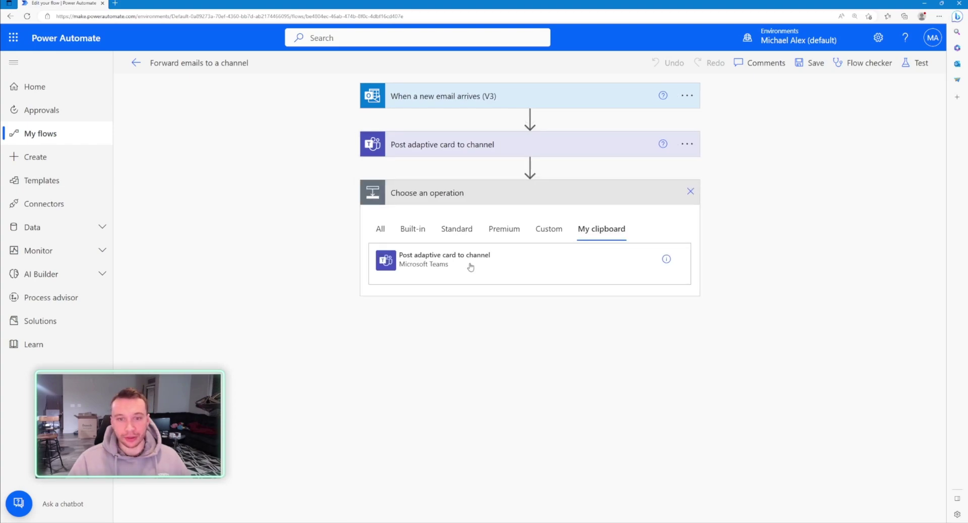
left_click(444, 267)
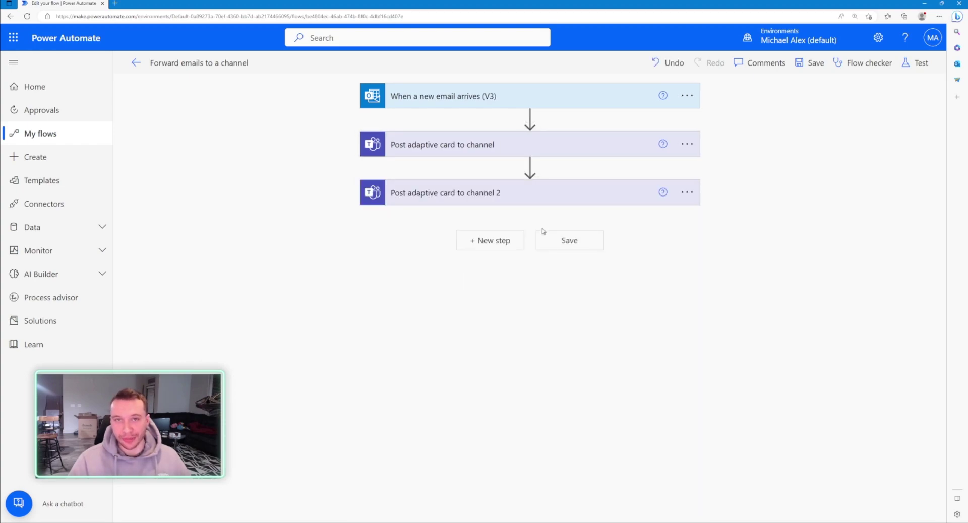
- Begin adding another step below the duplicated adaptive card action
left_click(503, 246)
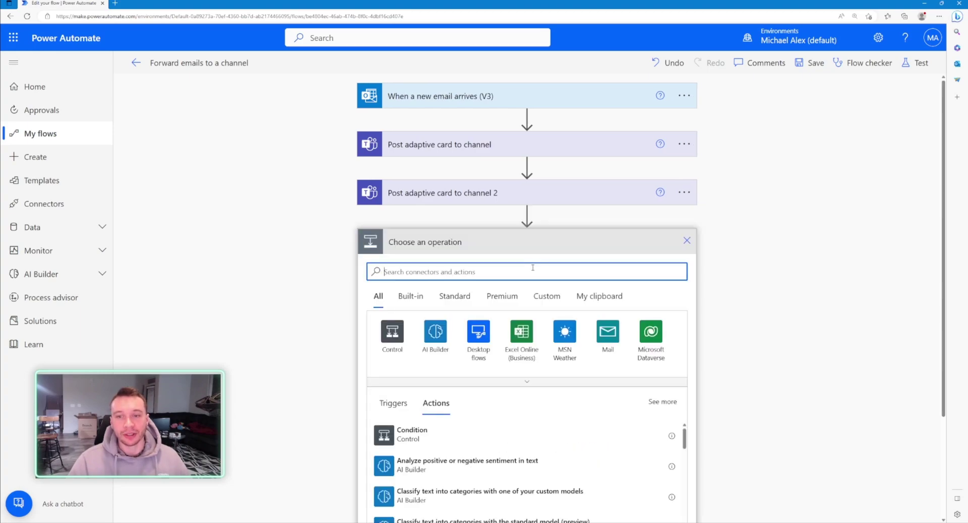